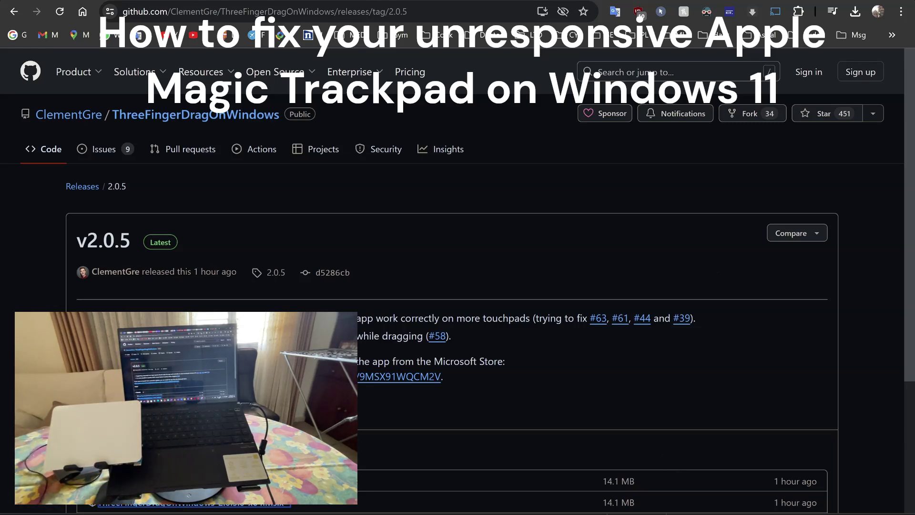
- Check Quick Settings lists N's Magic Trackpad as Connected, then go to Bluetooth & devices settings
key(super+a)
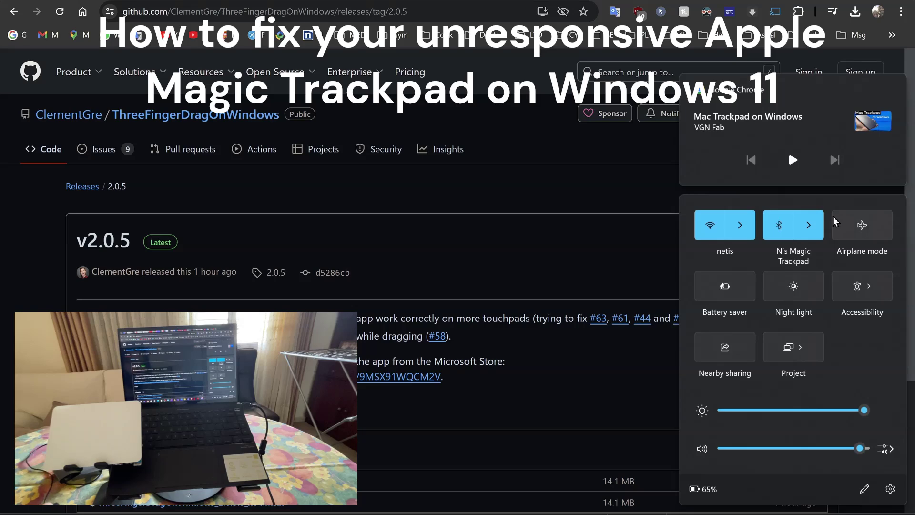
click(817, 224)
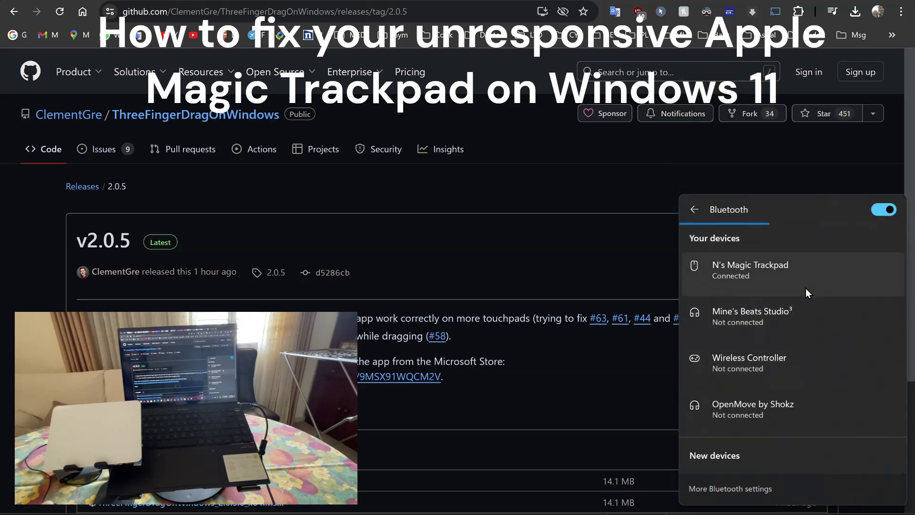
click(735, 488)
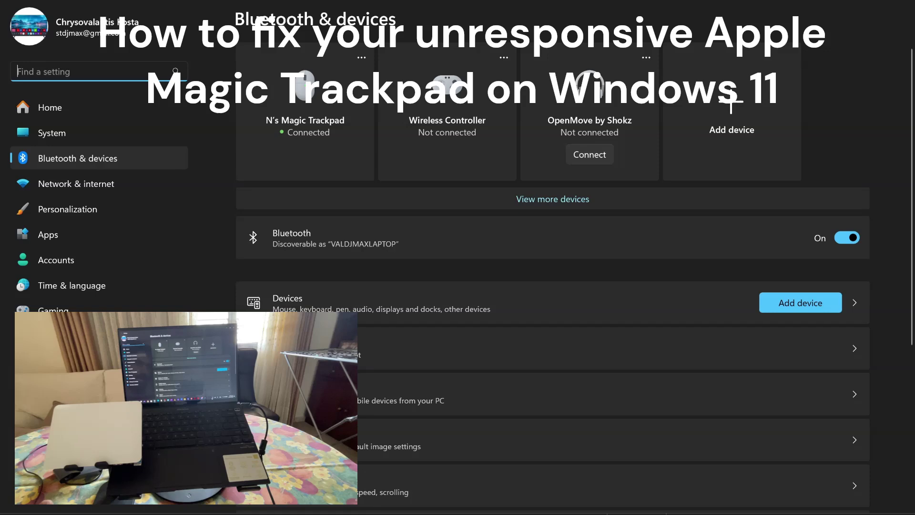
- Check the Bluetooth battery tray app, which reports the Magic Trackpad at 50%
key(super+b)
key(Return)
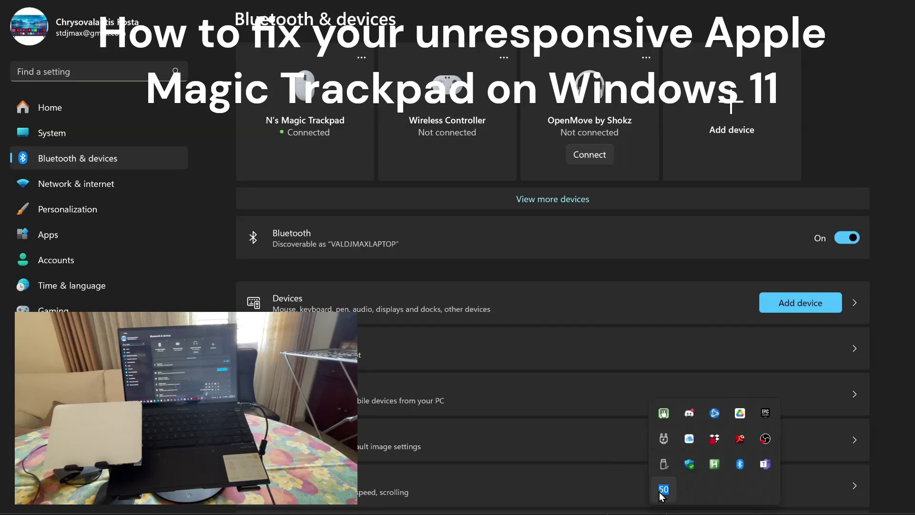
click(664, 489)
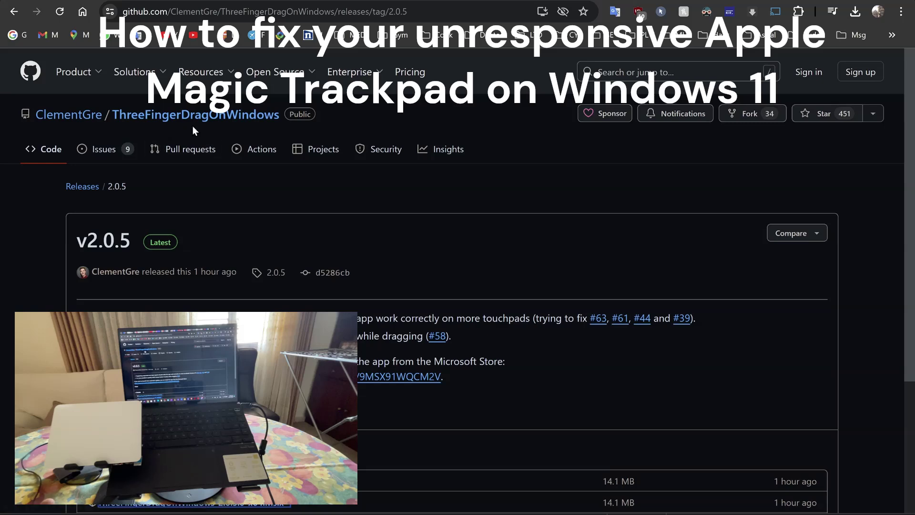
- Scroll to the v2.0.5 release's five downloadable assets and bring up the Start menu
scroll(214, 272, down, 3)
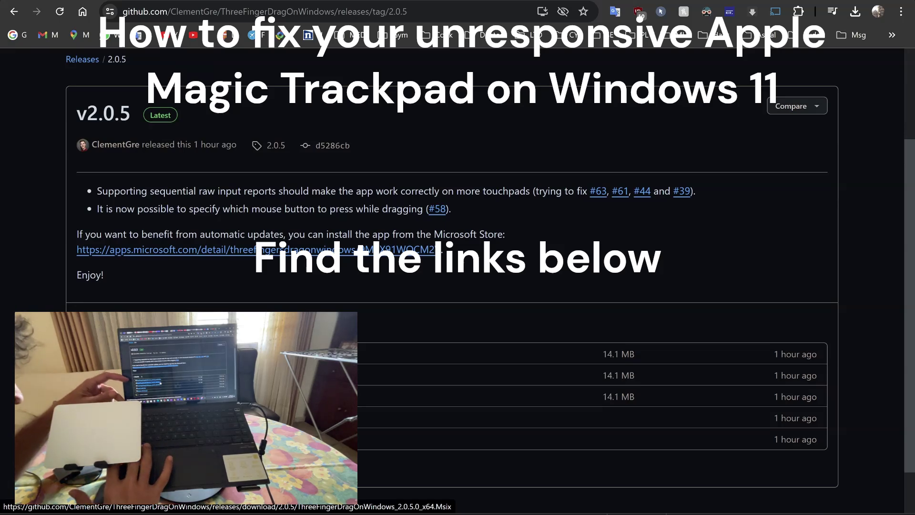
key(super)
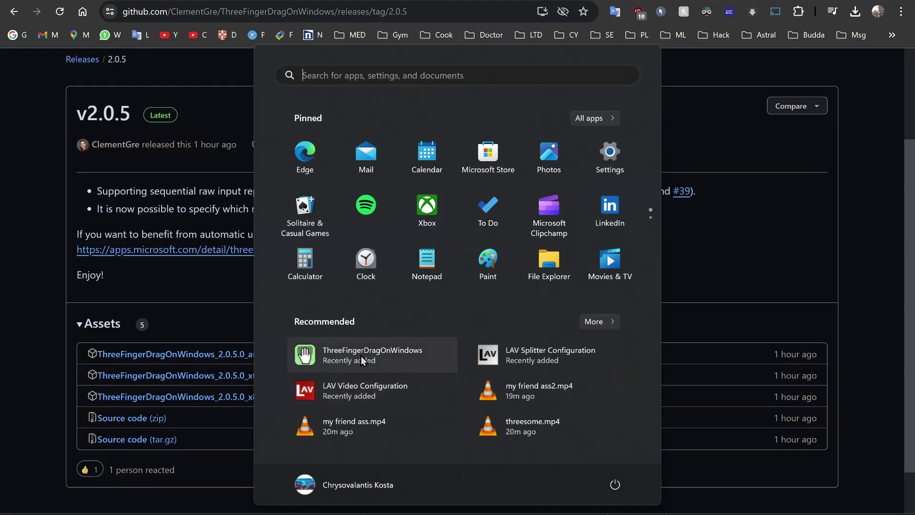
- Launch ThreeFingerDragOnWindows from Recommended and view its Touchpad page showing the touchpad registered
click(399, 357)
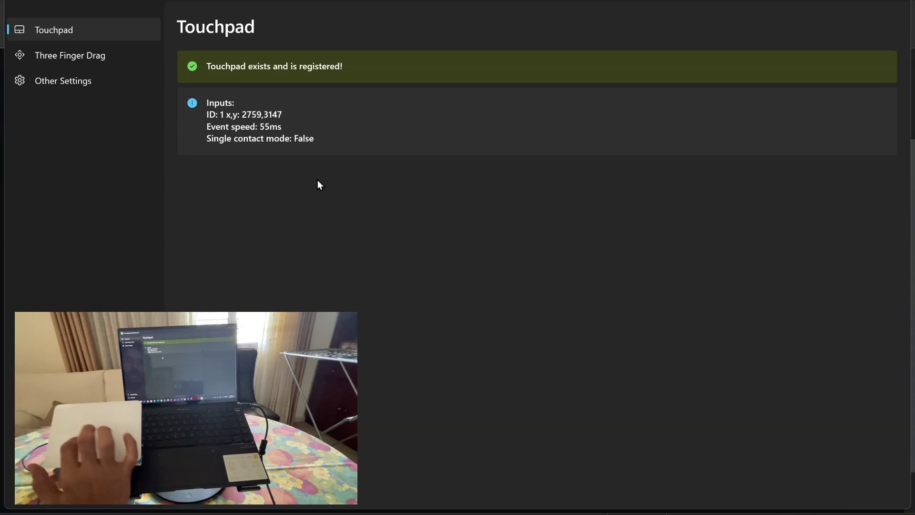
click(68, 57)
click(58, 32)
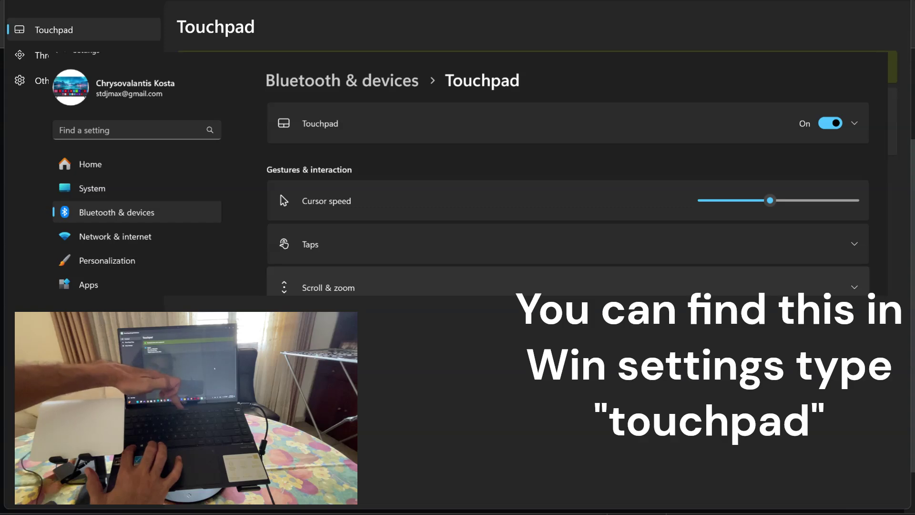
- Re-enable the touchpad with the F6 touchpad key
key(F6)
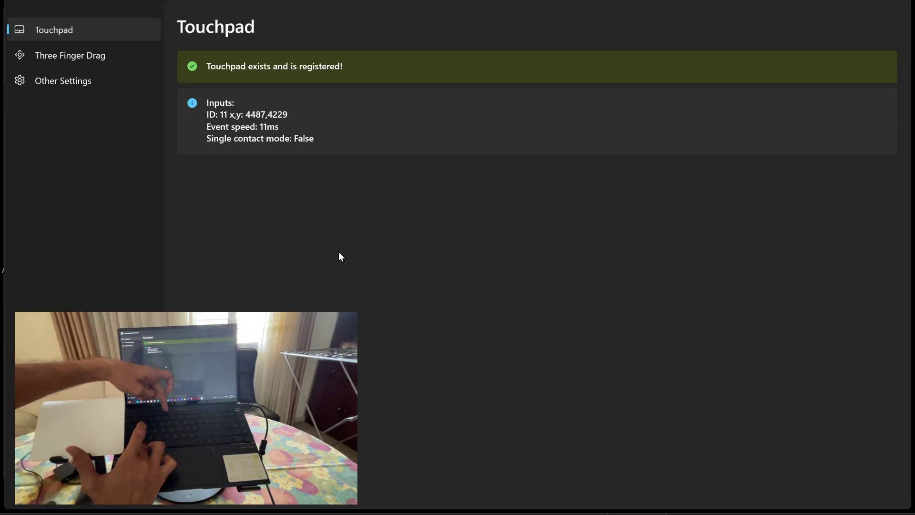
- Disable the touchpad with the toggle key while watching the contacts readout
key(ctrl+super+F24)
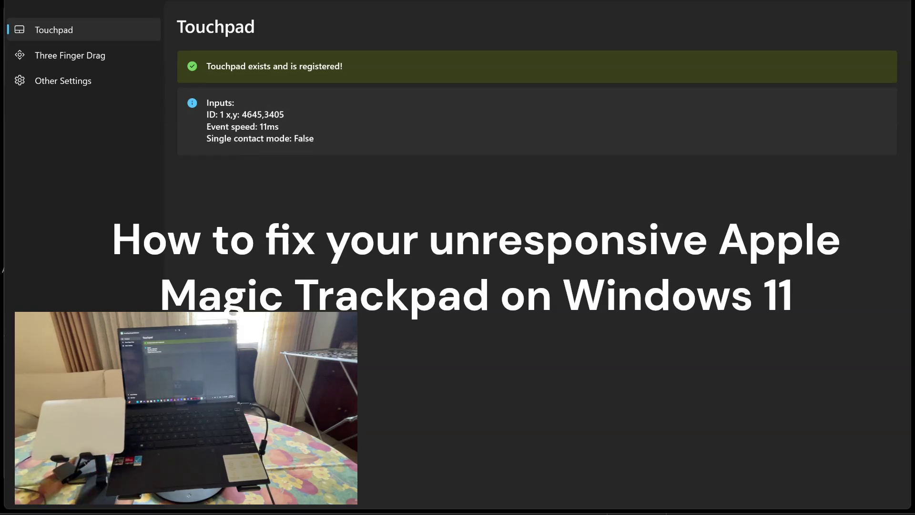
- Confirm Other Settings shows run-at-startup without admin privileges, then re-enable the touchpad
click(63, 57)
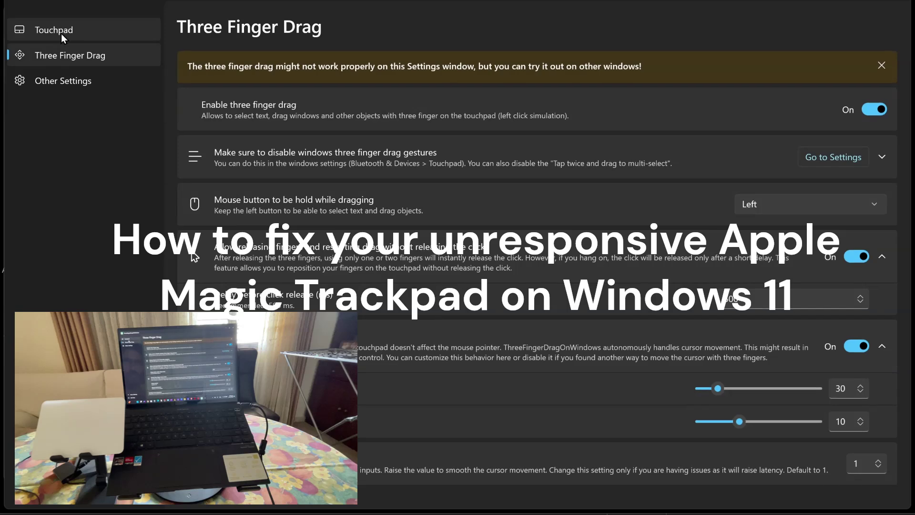
click(61, 33)
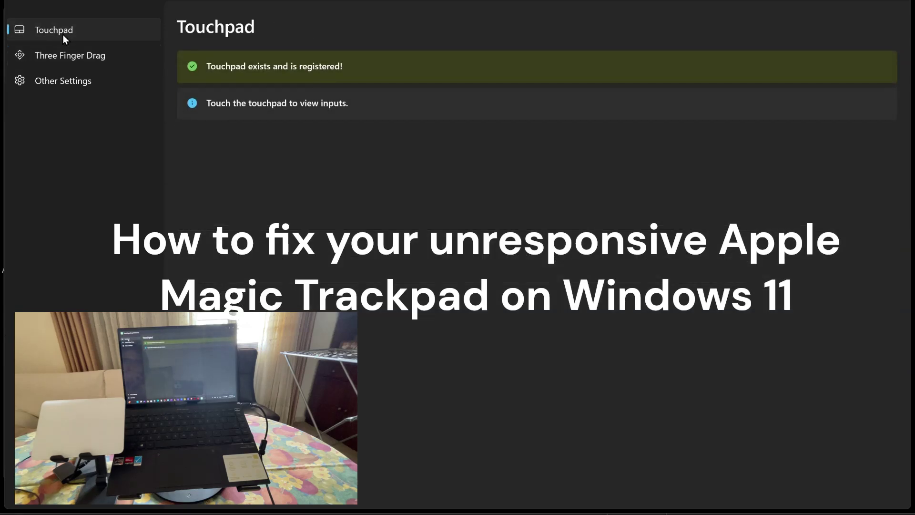
click(77, 79)
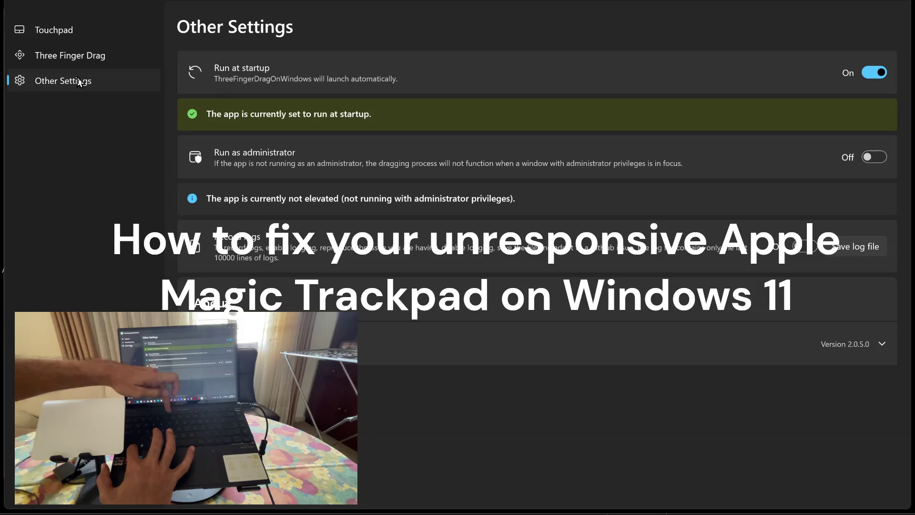
key(XF86TouchpadToggle)
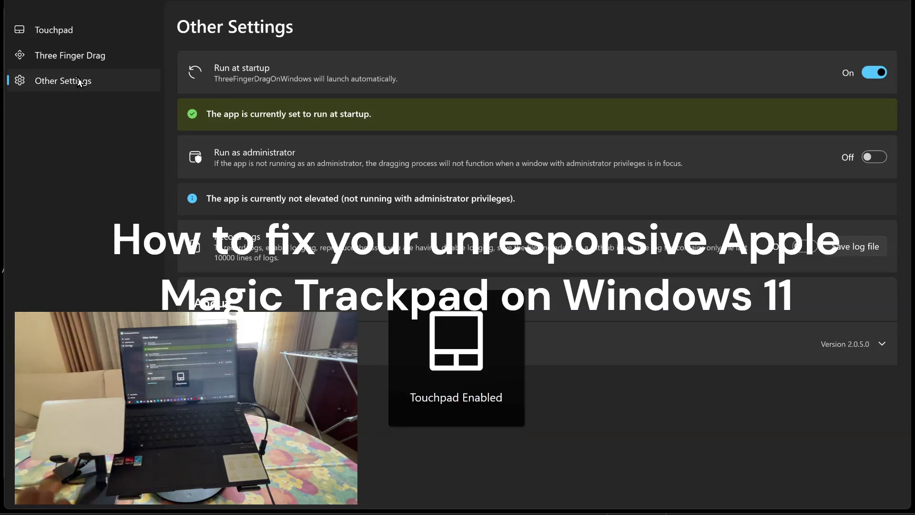